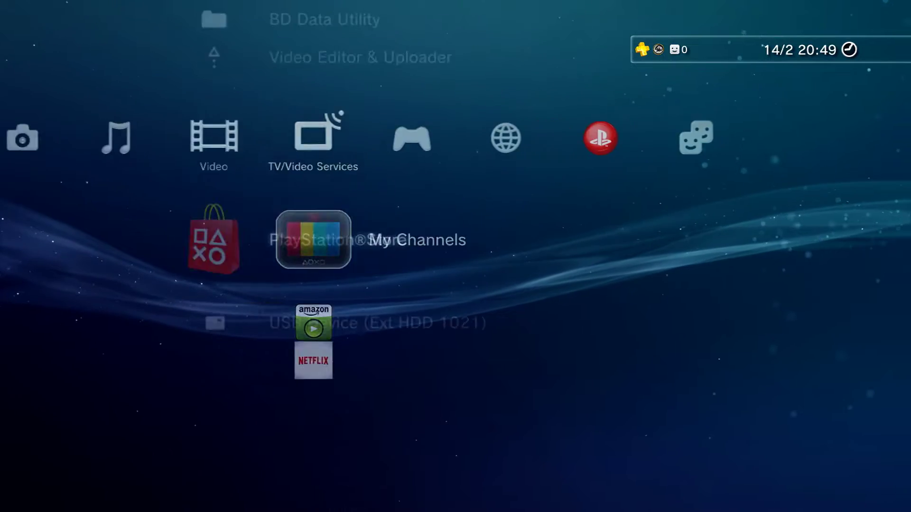
# - Open System Information from the console's System Settings to check the system software version, and return to the Settings category
pyautogui.press('Left')
pyautogui.press('Left')
pyautogui.press('Left')
pyautogui.press('Left')
pyautogui.press('Down')
pyautogui.press('Down')
pyautogui.press('Down')
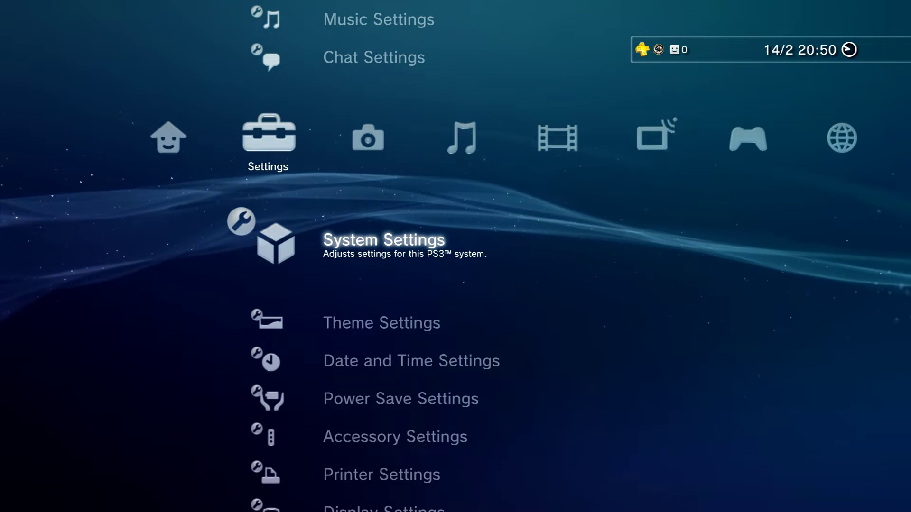
pyautogui.press('Return')
pyautogui.press('Down')
pyautogui.press('Down')
pyautogui.press('Down')
pyautogui.press('Down')
pyautogui.press('Down')
pyautogui.press('Down')
pyautogui.press('Down')
pyautogui.press('Down')
pyautogui.press('Down')
pyautogui.press('Down')
pyautogui.press('Down')
pyautogui.press('Down')
pyautogui.press('Down')
pyautogui.press('Down')
pyautogui.press('Down')
pyautogui.press('Down')
pyautogui.press('Down')
pyautogui.press('Down')
pyautogui.press('Down')
pyautogui.press('Down')
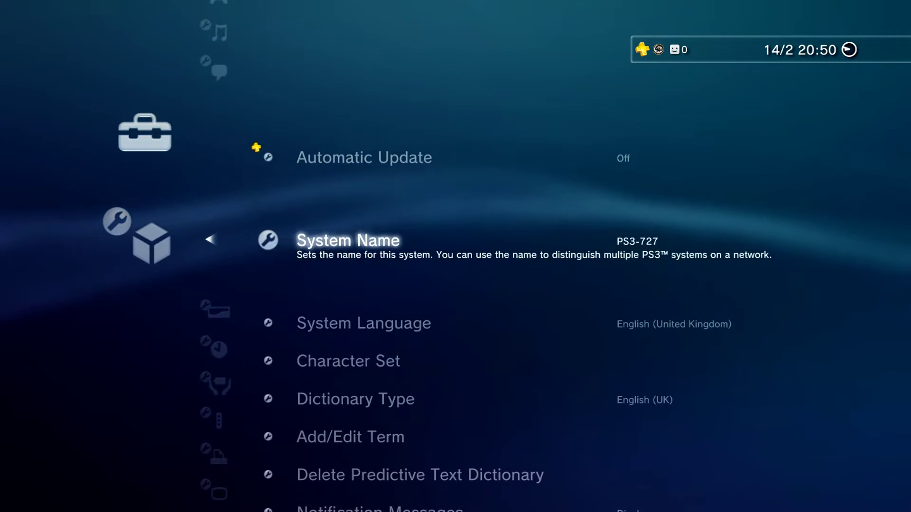
pyautogui.press('Return')
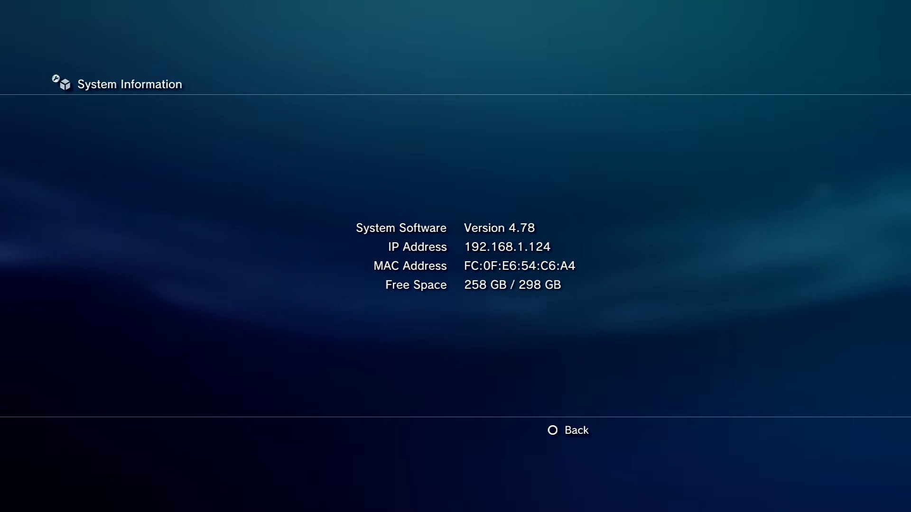
pyautogui.press('Escape')
pyautogui.press('Escape')
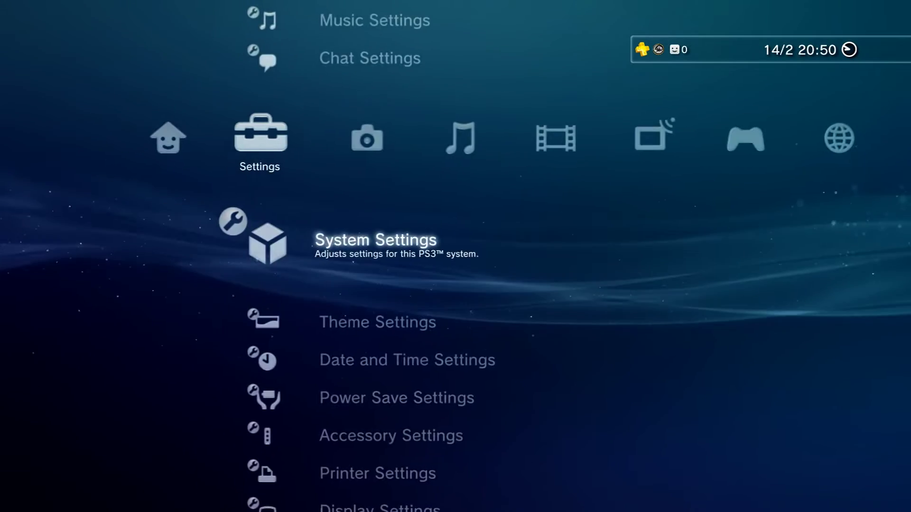
# - Move from the Settings category to the Game category of the console's home menu
pyautogui.press('Right')
pyautogui.press('Right')
pyautogui.press('Right')
pyautogui.press('Right')
pyautogui.press('Right')
pyautogui.press('Right')
pyautogui.press('Right')
pyautogui.press('Left')
pyautogui.press('Left')
pyautogui.press('Down')
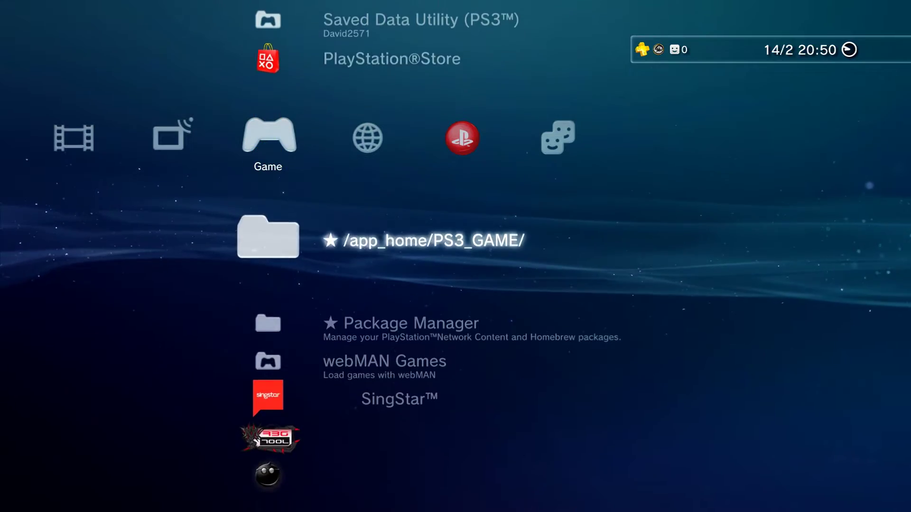
# - Find mmCM in the Game category's list and launch it
pyautogui.press('Down')
pyautogui.press('Up')
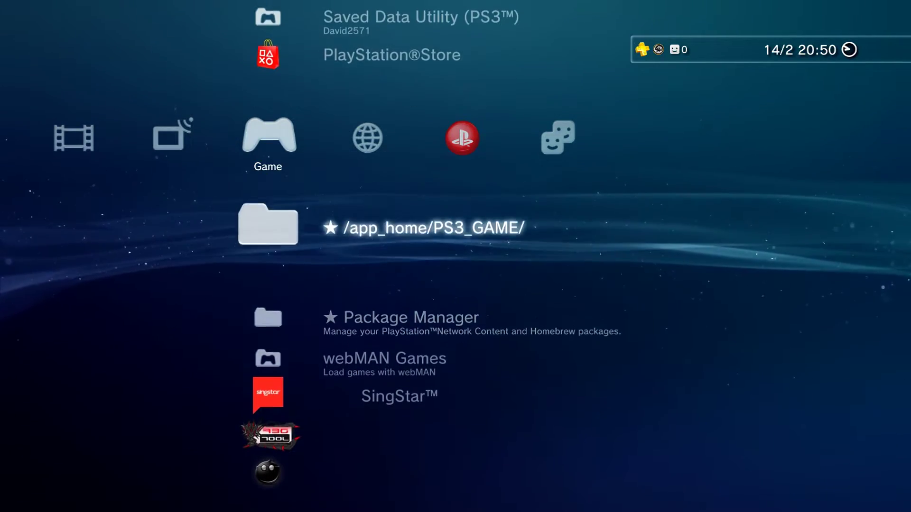
pyautogui.press('Up')
pyautogui.press('Up')
pyautogui.press('Down')
pyautogui.press('Down')
pyautogui.press('Down')
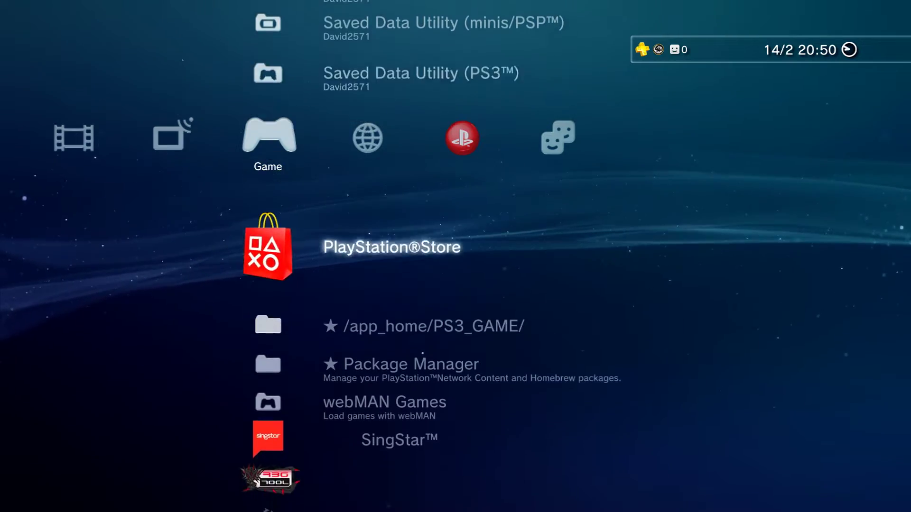
pyautogui.press('Down')
pyautogui.press('Down')
pyautogui.press('Down')
pyautogui.press('Down')
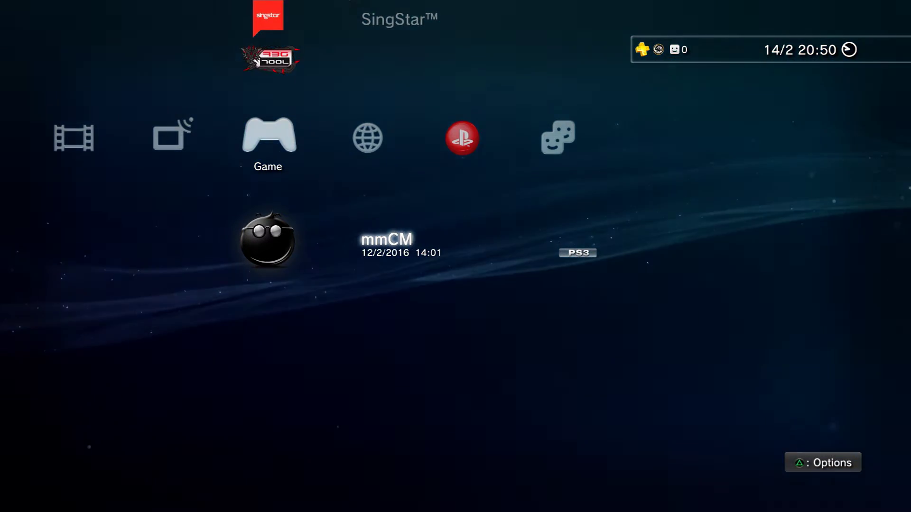
pyautogui.press('Up')
pyautogui.press('Up')
pyautogui.press('Up')
pyautogui.press('Down')
pyautogui.press('Down')
pyautogui.press('Down')
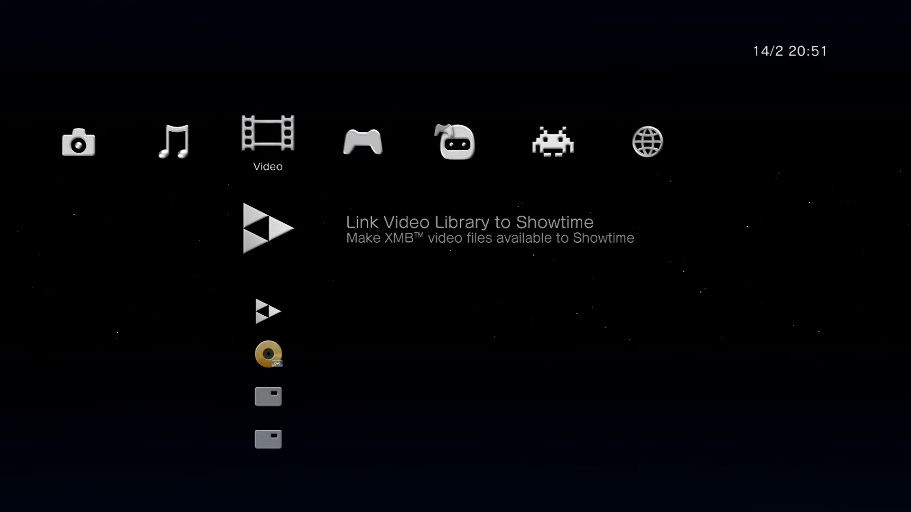
# - Refresh the game list in mmCM's Game column to scan all connected devices
pyautogui.press('Right')
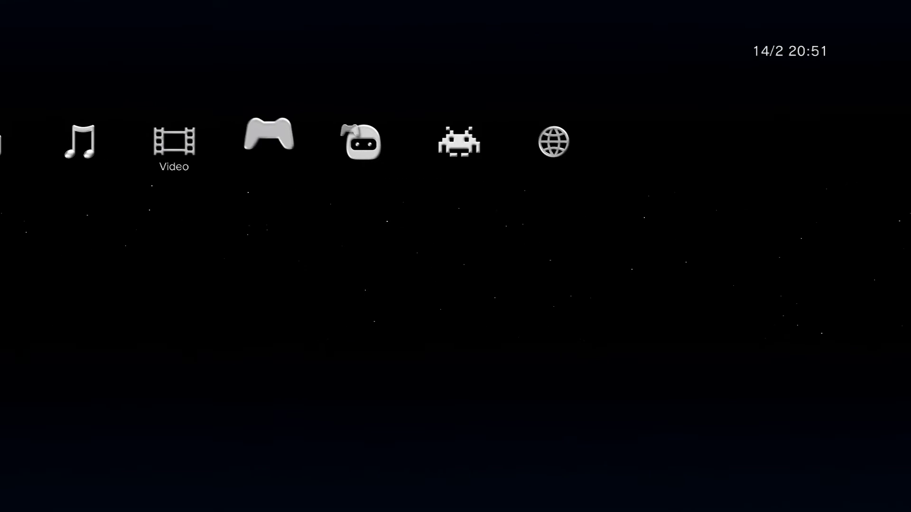
pyautogui.press('Up')
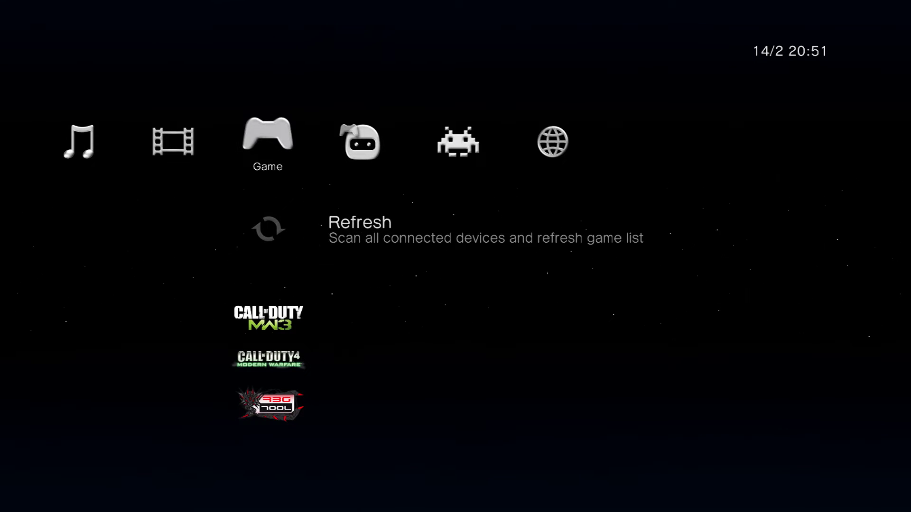
pyautogui.press('Return')
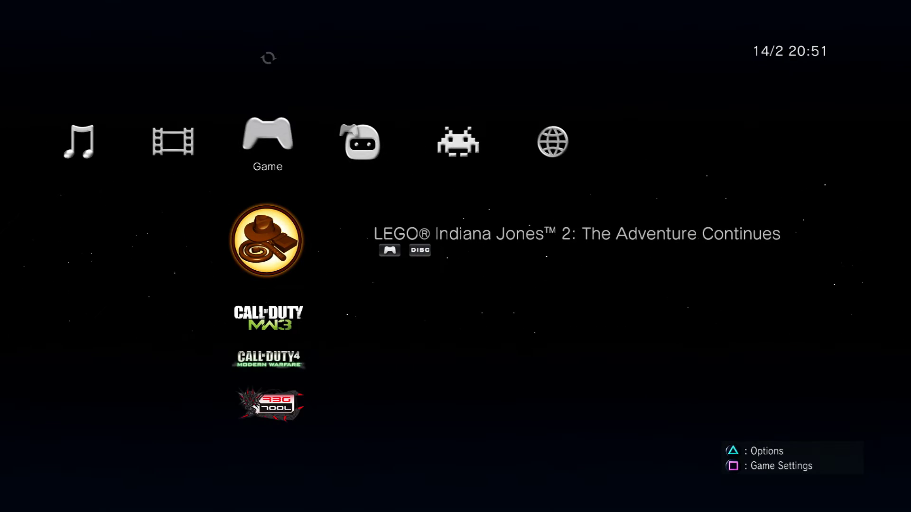
# - Copy the disc version of LEGO Indiana Jones 2: The Adventure Continues to the PS3 HDD (/dev_hdd0)
pyautogui.press('v')
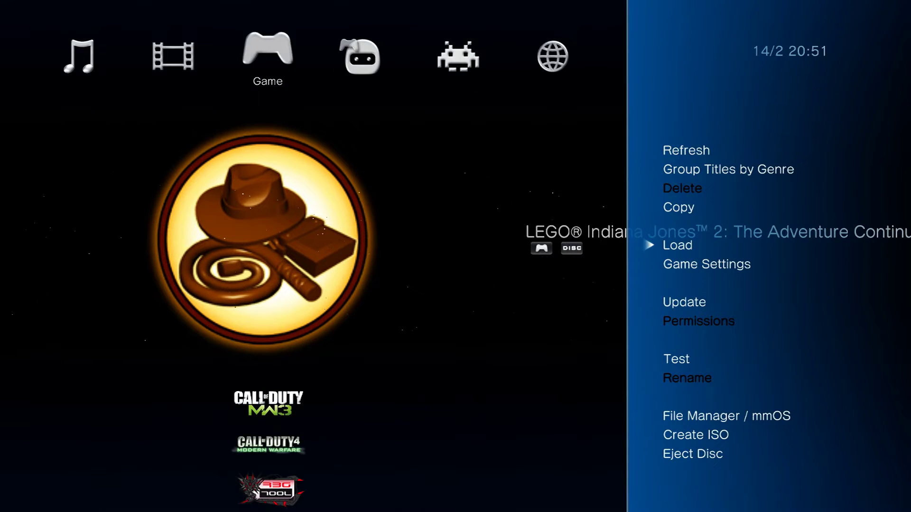
pyautogui.press('Up')
pyautogui.press('x')
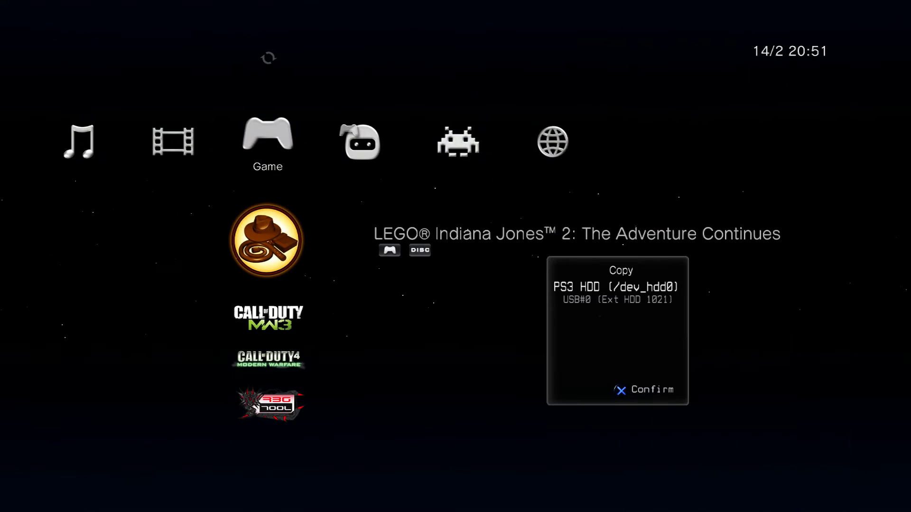
pyautogui.press('Down')
pyautogui.press('Up')
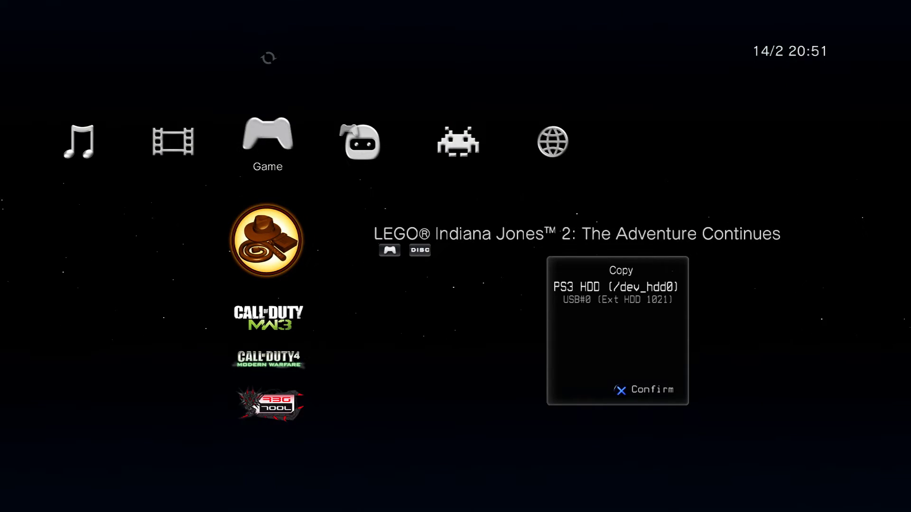
pyautogui.press('Down')
pyautogui.press('Up')
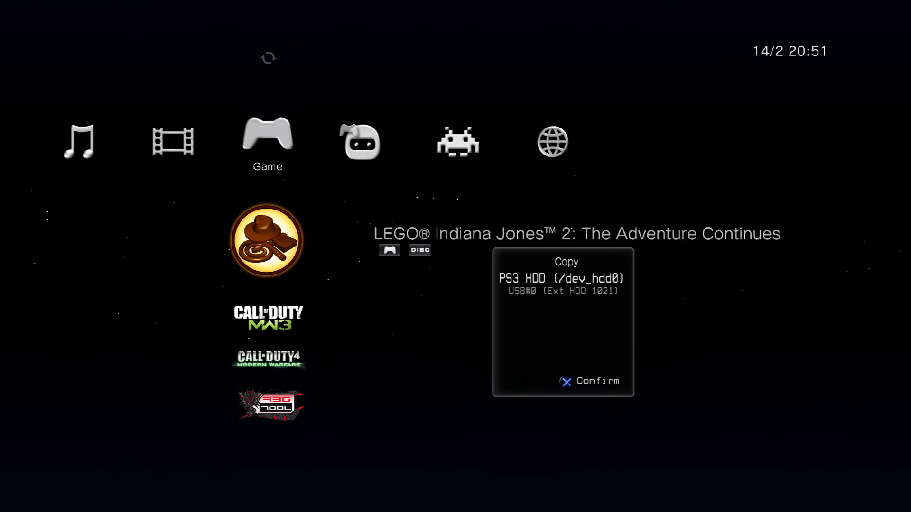
pyautogui.press('Down')
pyautogui.press('Up')
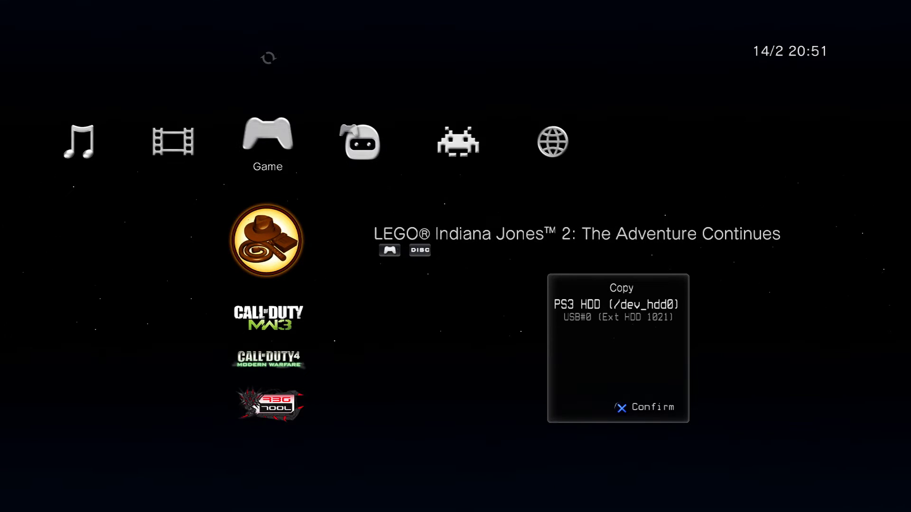
pyautogui.press('Down')
pyautogui.press('Up')
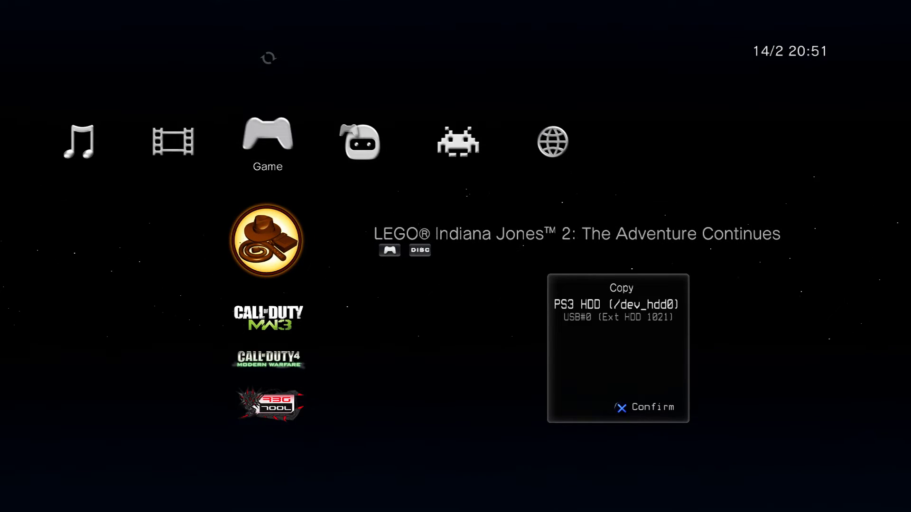
pyautogui.press('Down')
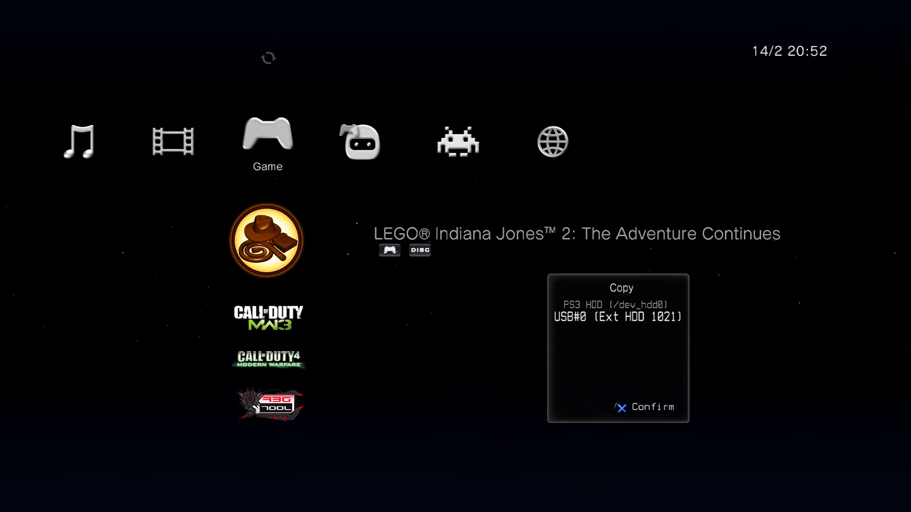
pyautogui.press('Up')
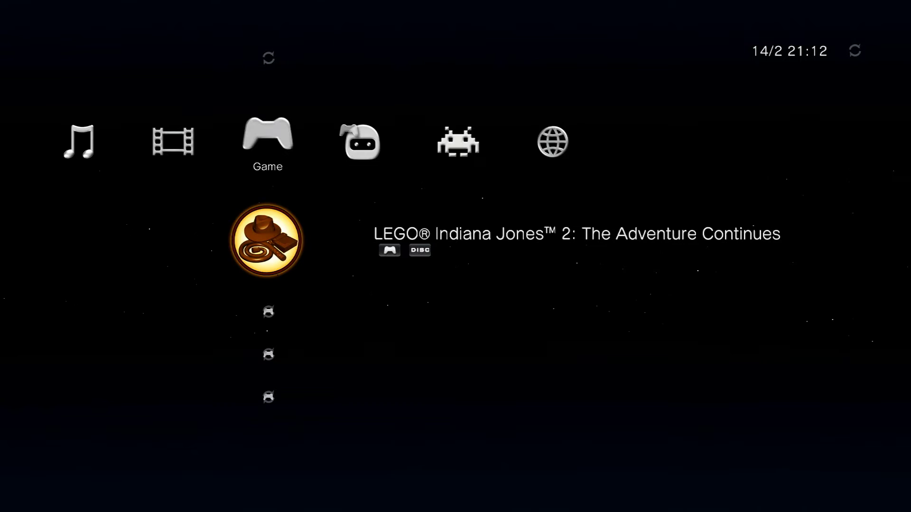
# - Look through the game list for the copied LEGO Indiana Jones 2 entry
pyautogui.press('Up')
pyautogui.press('Down')
pyautogui.press('Down')
pyautogui.press('Down')
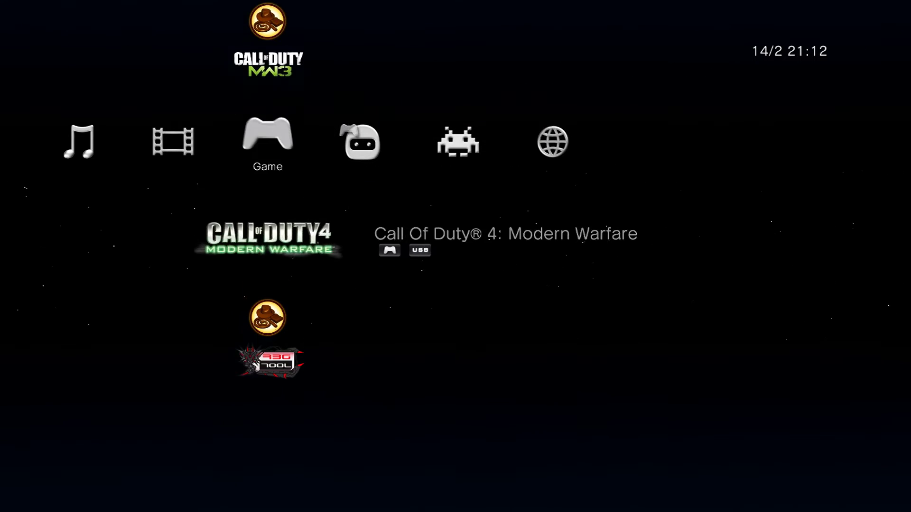
pyautogui.press('Up')
pyautogui.press('Up')
pyautogui.press('Up')
pyautogui.press('Down')
pyautogui.press('Down')
pyautogui.press('Down')
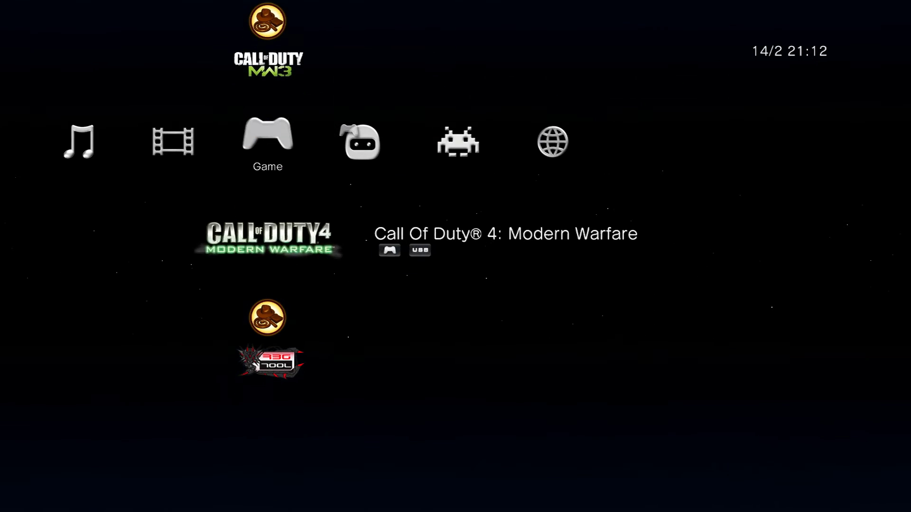
pyautogui.press('Up')
pyautogui.press('Up')
pyautogui.press('Up')
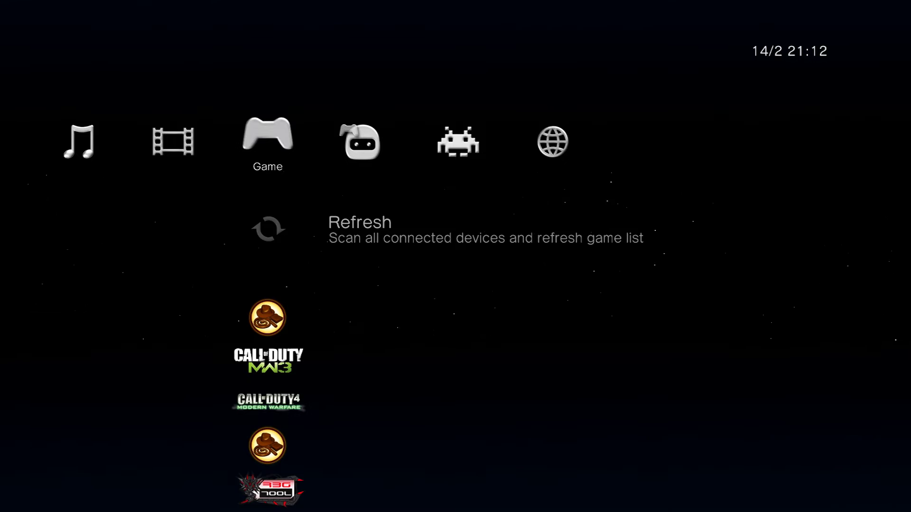
# - Rescan all connected devices to refresh the game list after the copy
pyautogui.press('Down')
pyautogui.press('Up')
pyautogui.press('Return')
pyautogui.press('Down')
pyautogui.press('Up')
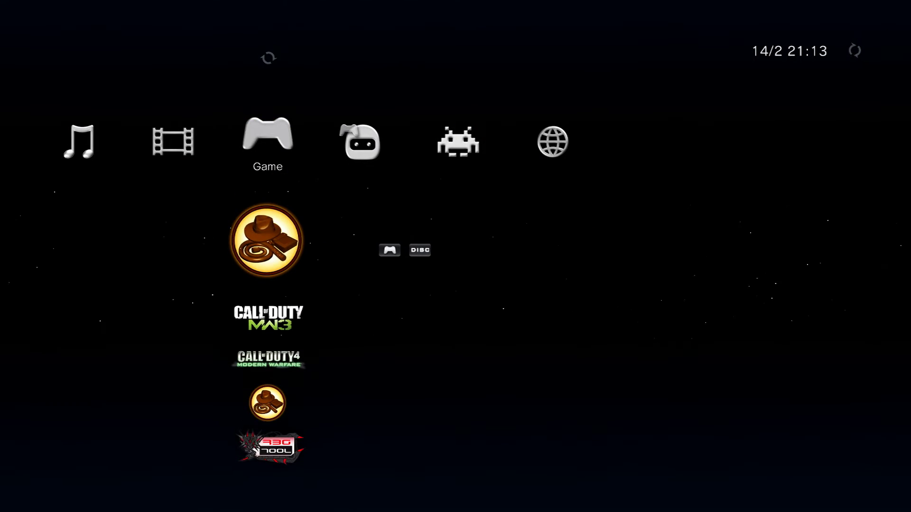
pyautogui.press('Up')
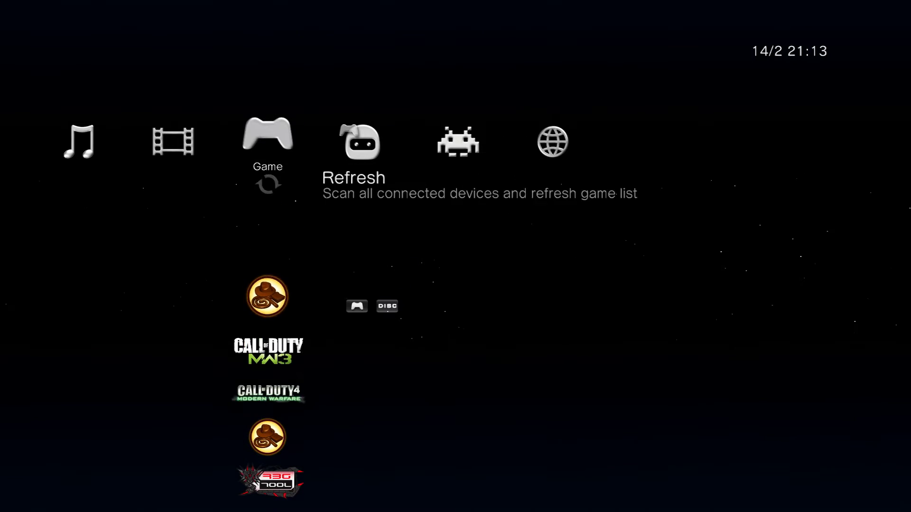
# - Select the HDD copy of LEGO Indiana Jones 2 in the game list and open its game settings
pyautogui.press('Down')
pyautogui.press('Down')
pyautogui.press('Down')
pyautogui.press('Down')
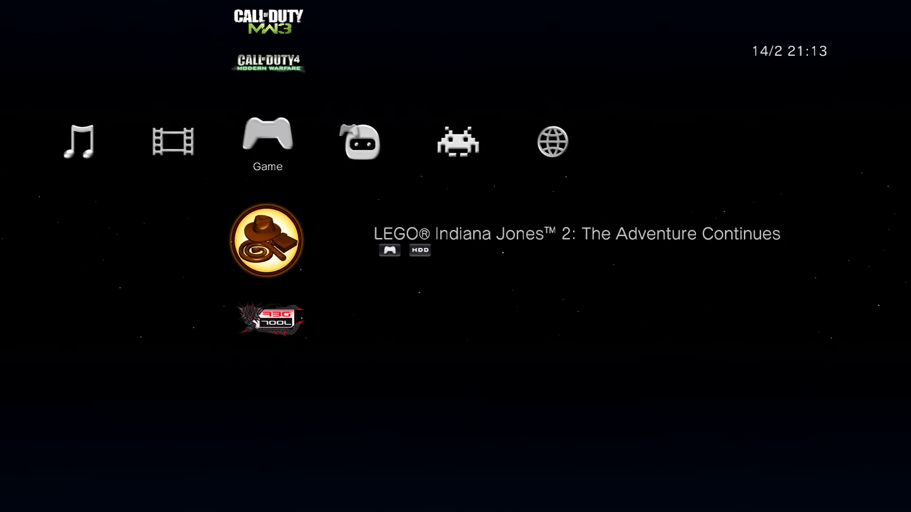
pyautogui.press('Up')
pyautogui.press('Down')
pyautogui.press('Up')
pyautogui.press('Up')
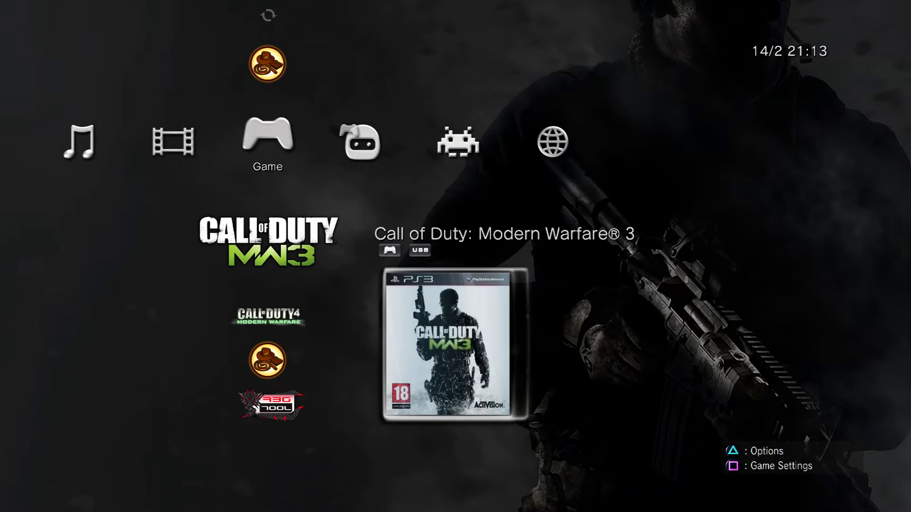
pyautogui.press('Down')
pyautogui.press('Down')
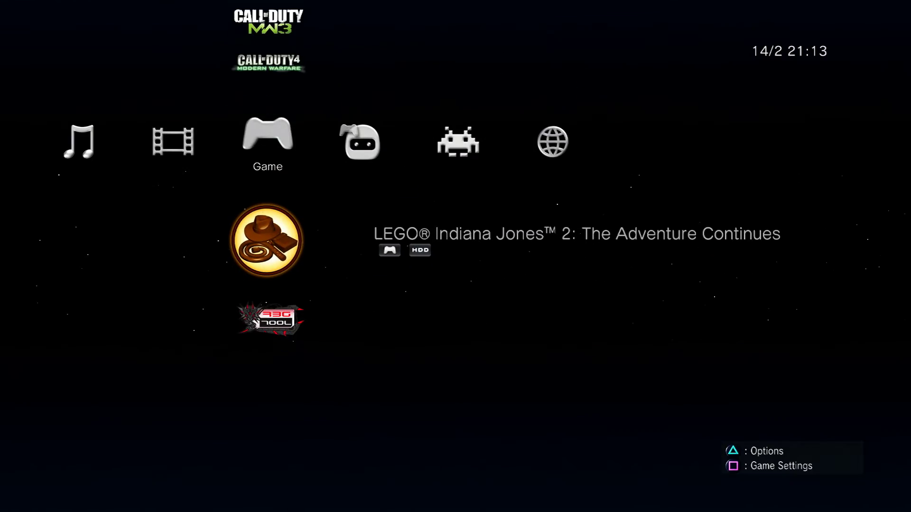
pyautogui.press('Up')
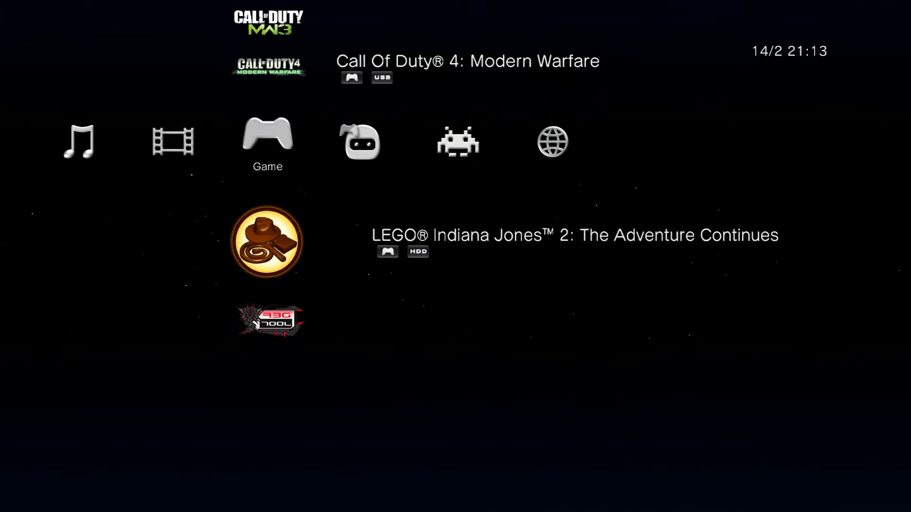
pyautogui.press('Down')
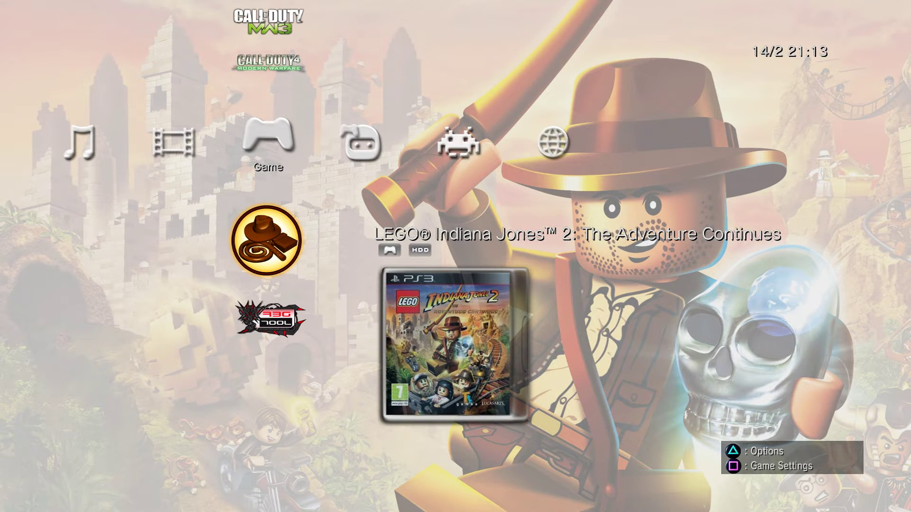
pyautogui.press('Return')
pyautogui.press('Down')
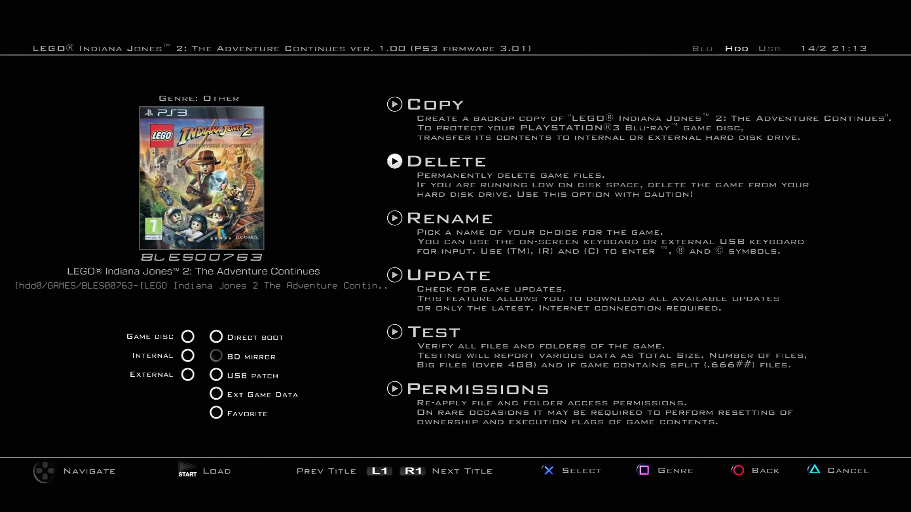
# - Review the actions available for the game copy, from Copy, Delete and Rename to Update, Test and Permissions
pyautogui.press('Down')
pyautogui.press('Down')
pyautogui.press('Up')
pyautogui.press('Up')
pyautogui.press('Up')
pyautogui.press('Down')
pyautogui.press('Down')
pyautogui.press('Down')
pyautogui.press('Down')
pyautogui.press('Up')
pyautogui.press('Up')
pyautogui.press('Up')
pyautogui.press('Up')
pyautogui.press('Down')
pyautogui.press('Down')
pyautogui.press('Down')
pyautogui.press('Down')
pyautogui.press('Down')
pyautogui.press('Up')
pyautogui.press('Up')
pyautogui.press('Down')
pyautogui.press('Down')
pyautogui.press('Up')
pyautogui.press('Up')
pyautogui.press('Up')
pyautogui.press('Down')
pyautogui.press('Down')
pyautogui.press('Down')
pyautogui.press('Up')
pyautogui.press('Down')
pyautogui.press('Up')
# - Go through the game's disc, storage and boot options and enable BD Mirror for the HDD copy
pyautogui.press('Left')
pyautogui.press('Down')
pyautogui.press('Down')
pyautogui.press('Up')
pyautogui.press('Left')
pyautogui.press('Up')
pyautogui.press('Down')
pyautogui.press('Down')
pyautogui.press('Right')
pyautogui.press('Up')
pyautogui.press('Down')
pyautogui.press('Down')
pyautogui.press('Down')
pyautogui.press('Up')
pyautogui.press('Up')
pyautogui.press('Left')
pyautogui.press('Down')
pyautogui.press('Up')
pyautogui.press('Up')
pyautogui.press('Down')
pyautogui.press('Right')
pyautogui.press('Up')
pyautogui.press('Down')
pyautogui.press('Up')
pyautogui.press('Down')
pyautogui.press('Up')
pyautogui.press('Down')
pyautogui.press('Up')
pyautogui.press('Down')
pyautogui.press('Left')
pyautogui.press('Right')
pyautogui.press('Up')
pyautogui.press('Down')
pyautogui.press('Left')
pyautogui.press('Right')
pyautogui.press('Up')
pyautogui.press('Down')
pyautogui.press('Up')
pyautogui.press('Down')
pyautogui.press('Left')
pyautogui.press('Right')
pyautogui.press('Up')
pyautogui.press('Down')
pyautogui.press('Down')
pyautogui.press('Up')
pyautogui.press('Left')
pyautogui.press('Right')
pyautogui.press('Up')
pyautogui.press('Down')
pyautogui.press('Up')
pyautogui.press('Down')
pyautogui.press('Up')
pyautogui.press('Down')
pyautogui.press('Up')
pyautogui.press('Down')
pyautogui.press('Left')
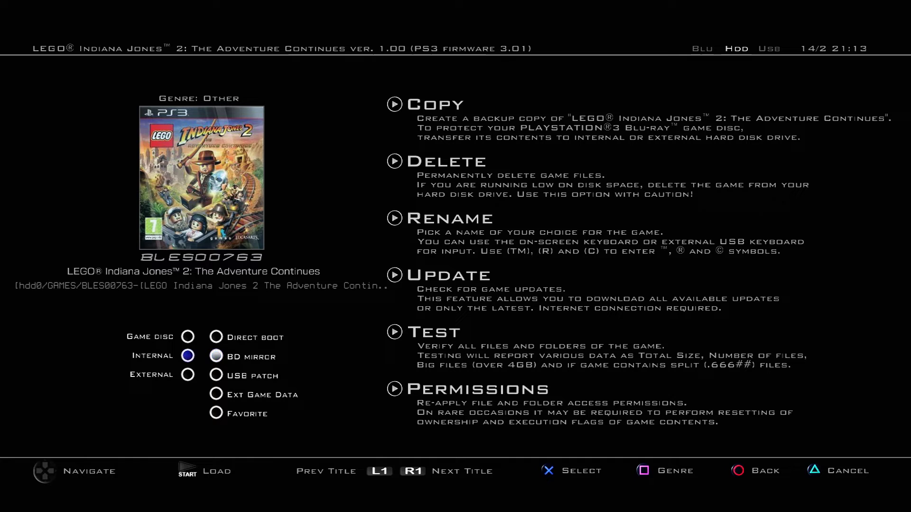
# - Enable the Internal option for LEGO Indiana Jones 2 and return to the game list
pyautogui.press('Up')
pyautogui.press('Down')
pyautogui.press('Down')
pyautogui.press('Up')
pyautogui.press('Up')
pyautogui.press('Down')
pyautogui.press('Down')
pyautogui.press('Up')
pyautogui.press('Up')
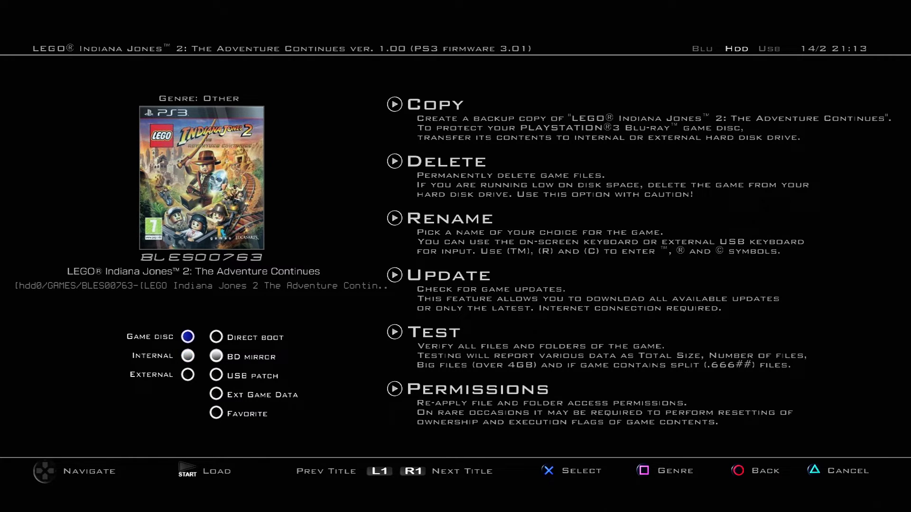
pyautogui.press('Down')
pyautogui.press('Right')
pyautogui.press('Right')
pyautogui.press('Up')
pyautogui.press('Down')
pyautogui.press('Down')
pyautogui.press('Return')
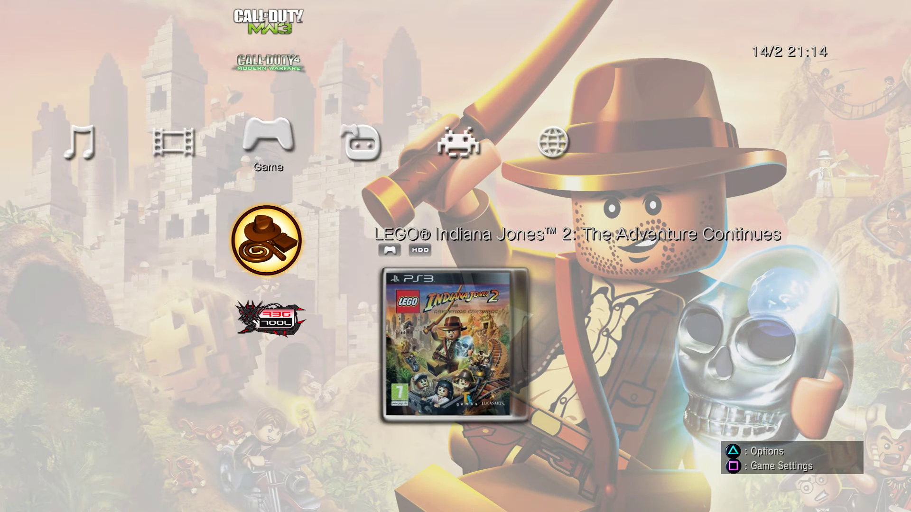
# - Load the HDD copy of LEGO Indiana Jones 2 from the game list and exit to the XMB
pyautogui.press('Up')
pyautogui.press('Down')
pyautogui.press('Up')
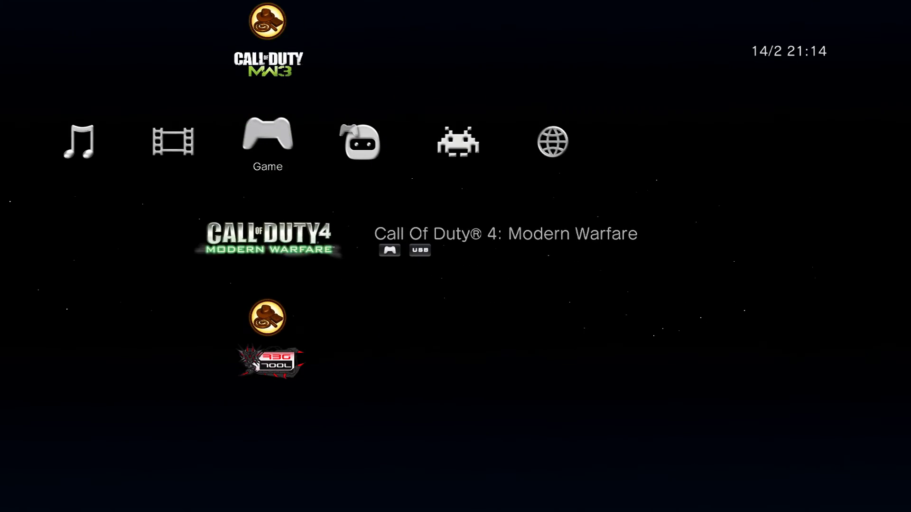
pyautogui.press('Up')
pyautogui.press('Down')
pyautogui.press('Down')
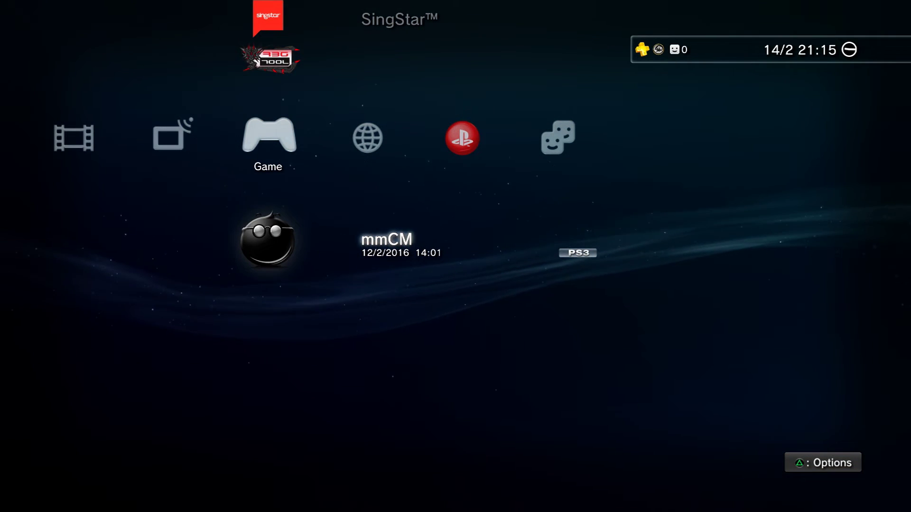
# - Find the mounted LEGO Indiana Jones 2 disc entry in the XMB's Game category
pyautogui.press('Up')
pyautogui.press('Up')
pyautogui.press('Up')
pyautogui.press('Up')
pyautogui.press('Down')
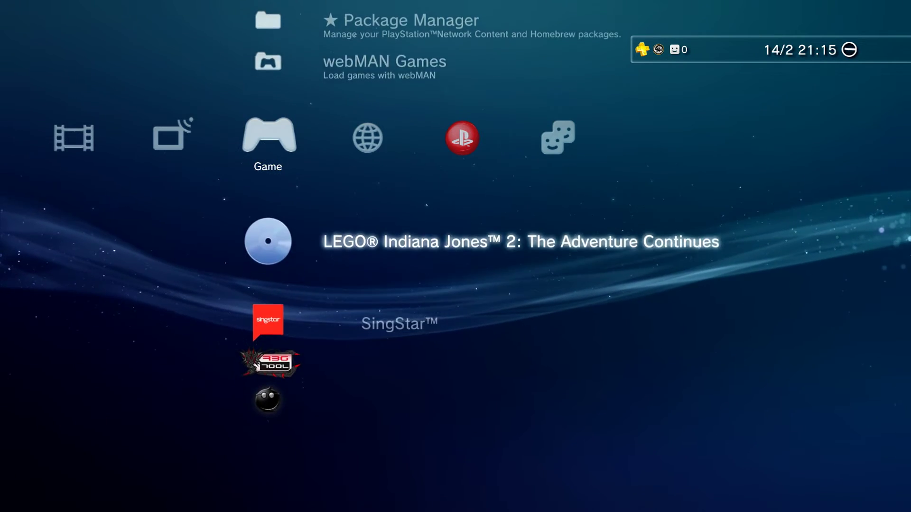
# - Look through the other Game category entries, from Saved Data Utility (PS3) and Package Manager down to SingStar
pyautogui.press('Up')
pyautogui.press('Up')
pyautogui.press('Up')
pyautogui.press('Down')
pyautogui.press('Up')
pyautogui.press('Up')
pyautogui.press('Down')
pyautogui.press('Down')
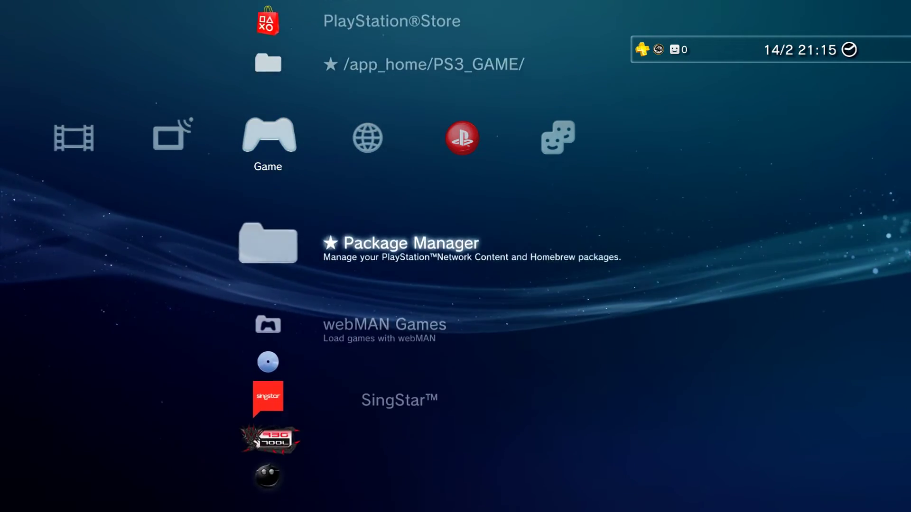
pyautogui.press('Down')
pyautogui.press('Down')
pyautogui.press('Down')
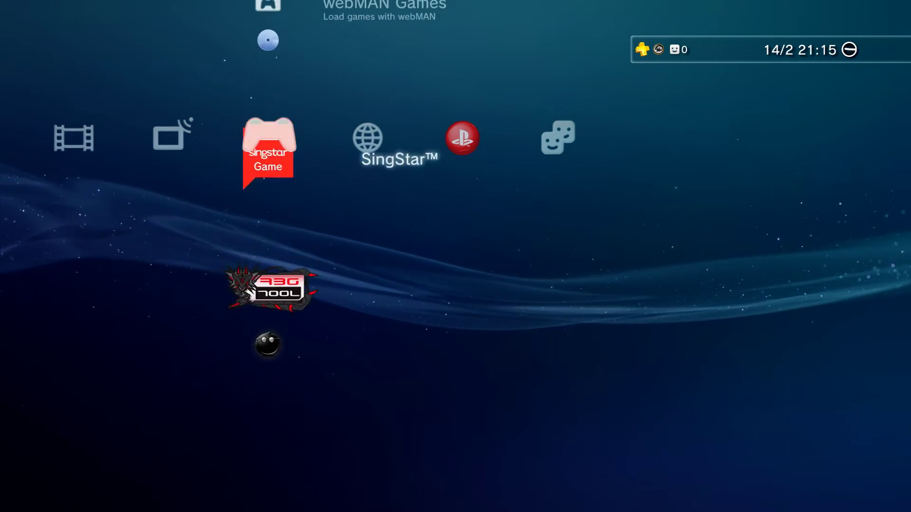
pyautogui.press('Up')
pyautogui.press('Up')
pyautogui.press('Up')
pyautogui.press('Up')
pyautogui.press('Up')
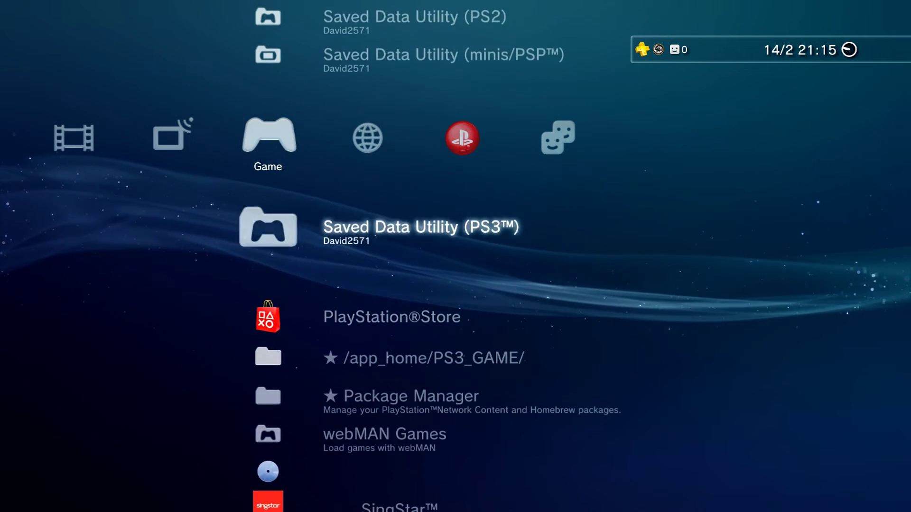
pyautogui.press('Down')
pyautogui.press('Down')
pyautogui.press('Down')
pyautogui.press('Down')
pyautogui.press('Down')
pyautogui.press('Down')
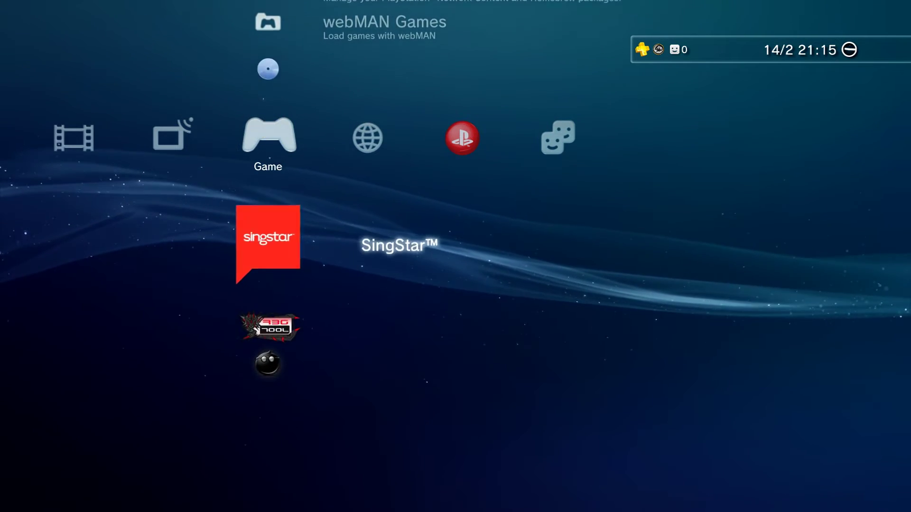
# - Highlight the LEGO Indiana Jones 2 disc entry again to view its artwork and video preview
pyautogui.press('Up')
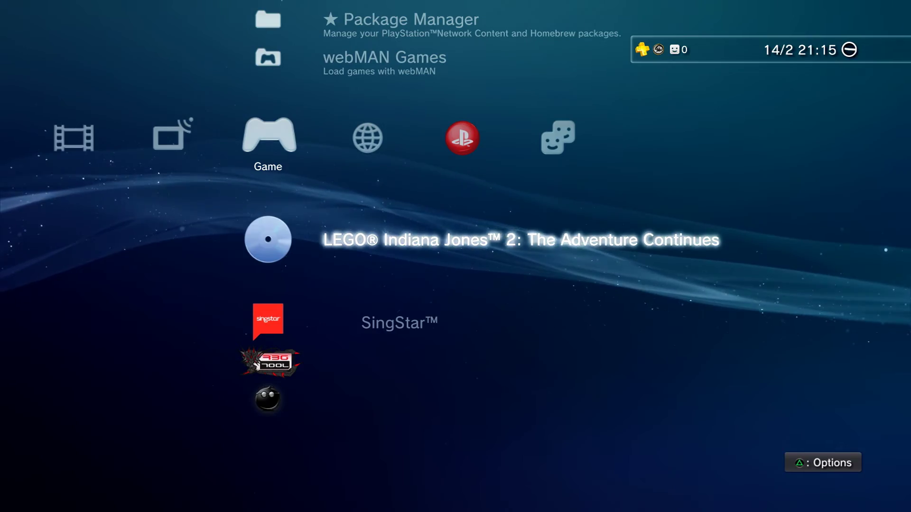
pyautogui.press('Up')
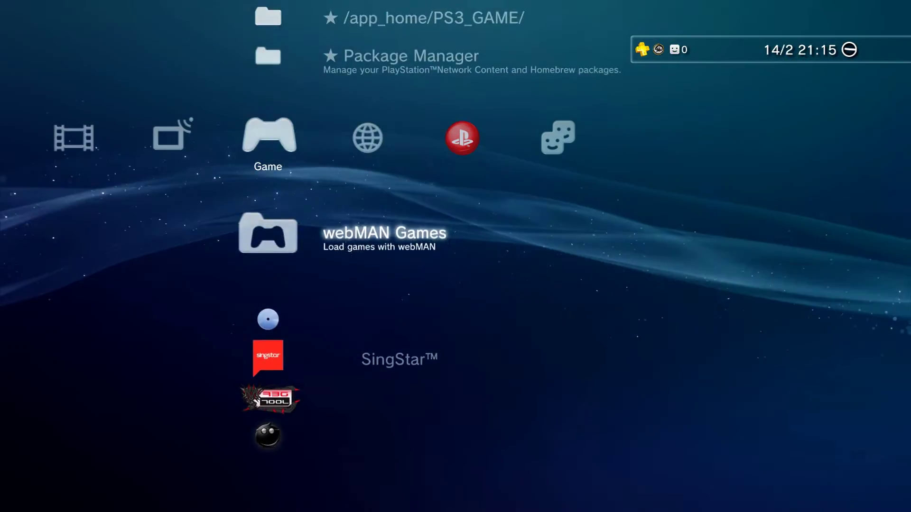
pyautogui.press('Down')
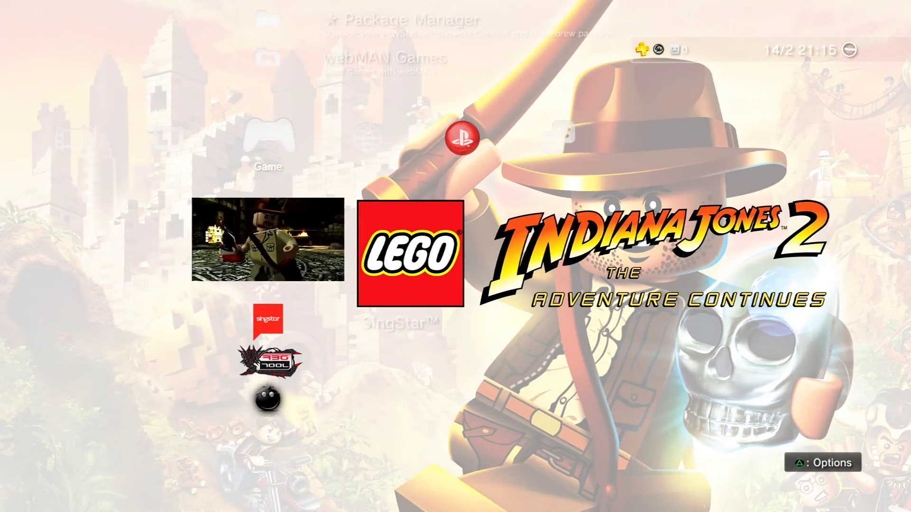
pyautogui.press('Up')
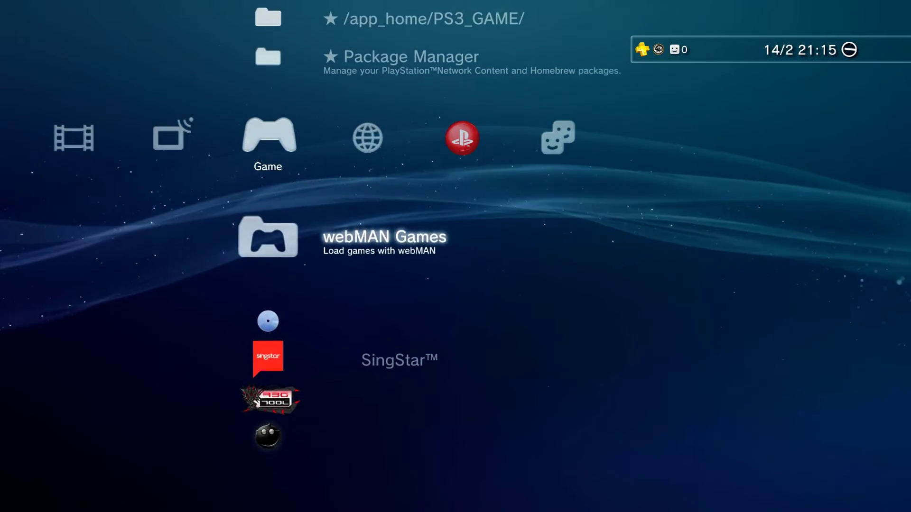
pyautogui.press('Down')
pyautogui.press('Up')
pyautogui.press('Up')
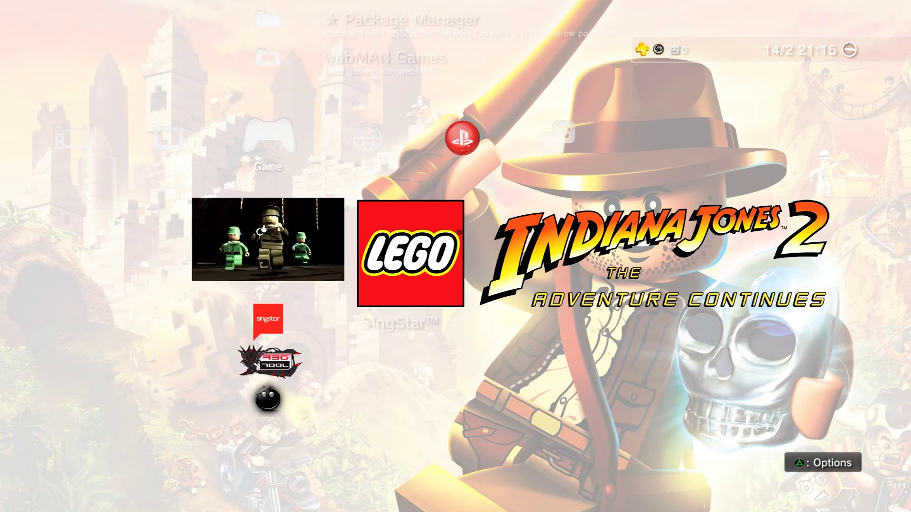
pyautogui.press('Up')
pyautogui.press('Up')
pyautogui.press('Down')
pyautogui.press('Down')
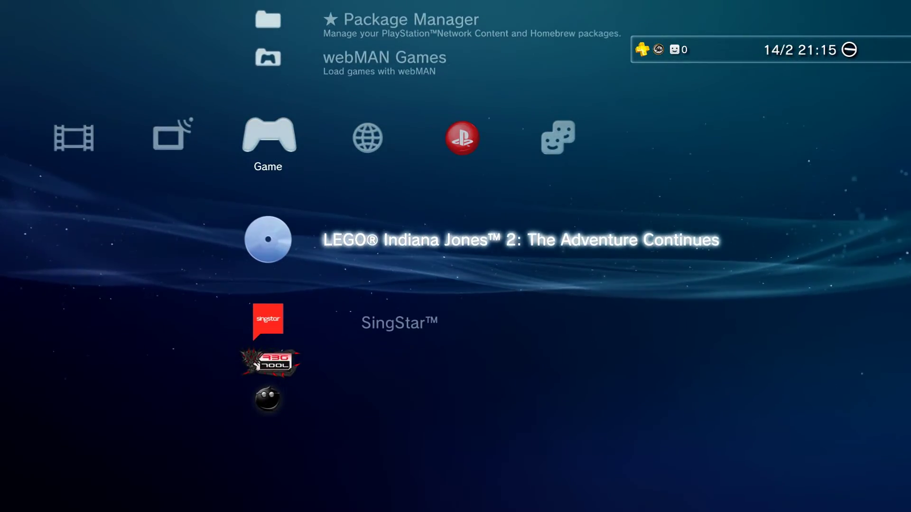
# - Look over the Package Manager, /app_home/PS3_GAME/ and PlayStation Store entries above the game disc
pyautogui.press('Up')
pyautogui.press('Up')
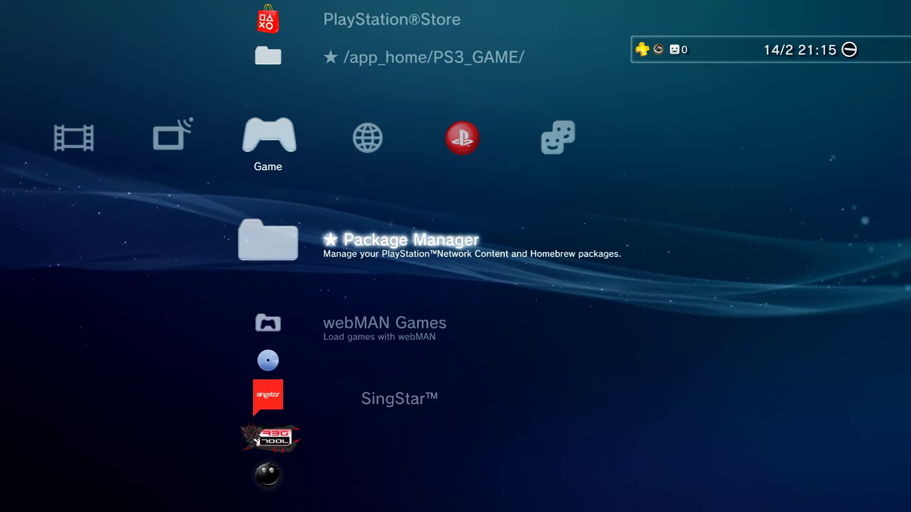
pyautogui.press('Up')
pyautogui.press('Down')
pyautogui.press('Down')
pyautogui.press('Up')
pyautogui.press('Up')
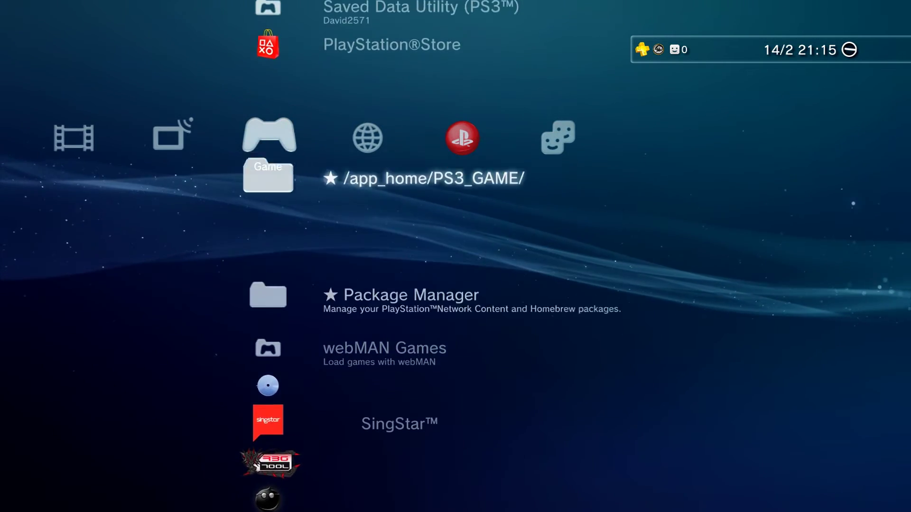
pyautogui.press('Down')
pyautogui.press('Up')
pyautogui.press('Up')
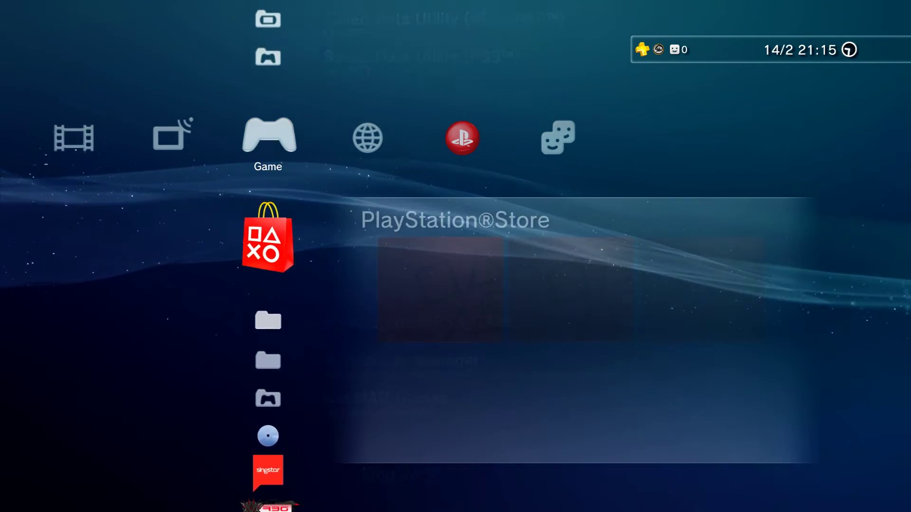
pyautogui.press('Down')
pyautogui.press('Down')
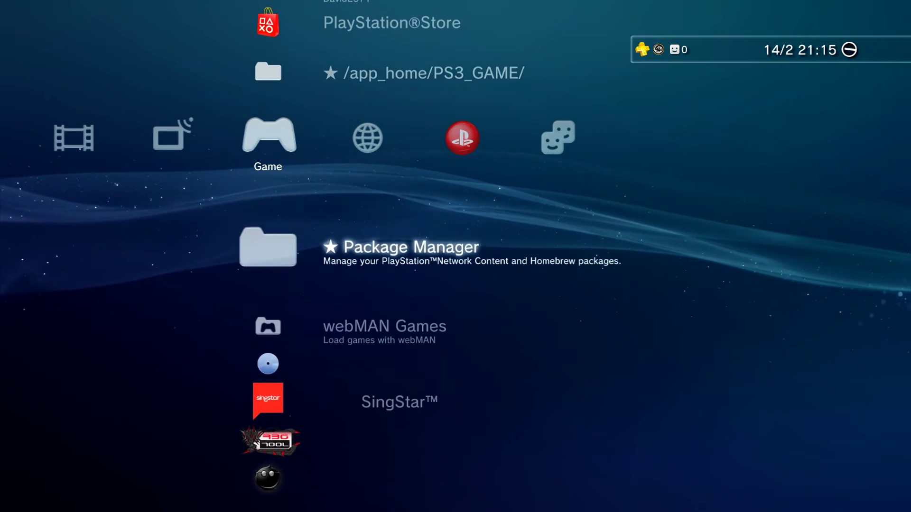
# - Return from Package Manager to the game disc entry below webMAN Games in the XMB's Game category
pyautogui.press('Down')
pyautogui.press('Up')
pyautogui.press('Down')
pyautogui.press('Down')
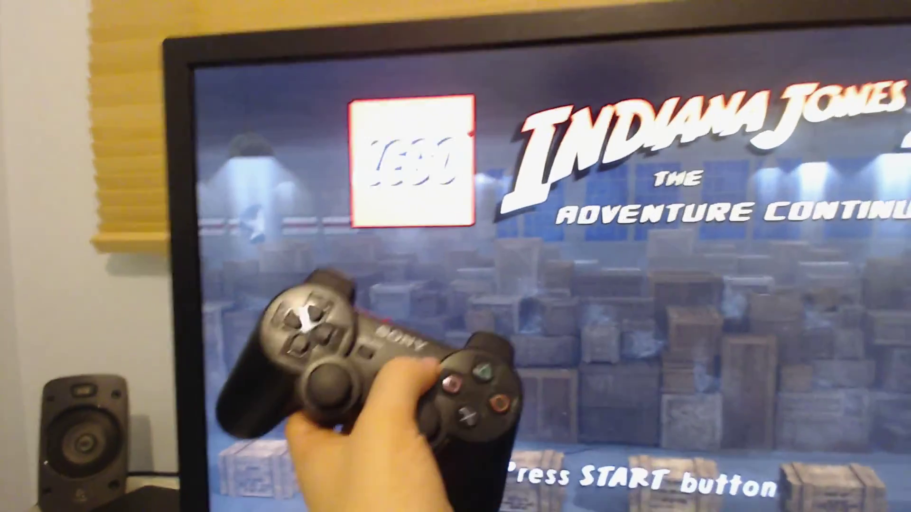
# - Enter the main menu from the LEGO Indiana Jones 2 title screen and start a new game
pyautogui.press('Return')
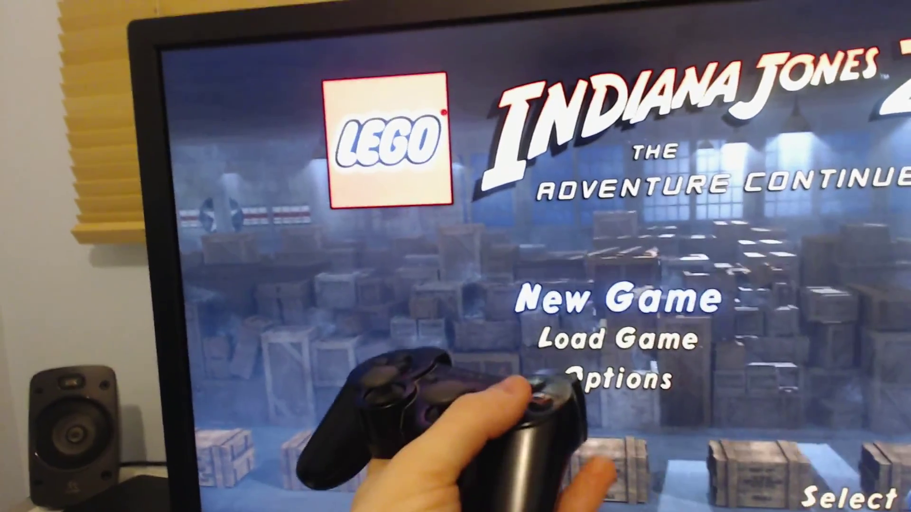
pyautogui.press('Return')
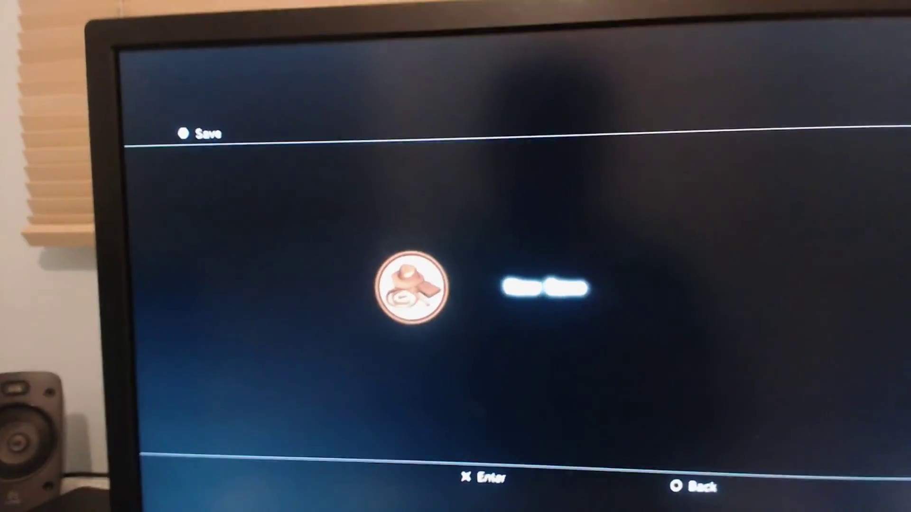